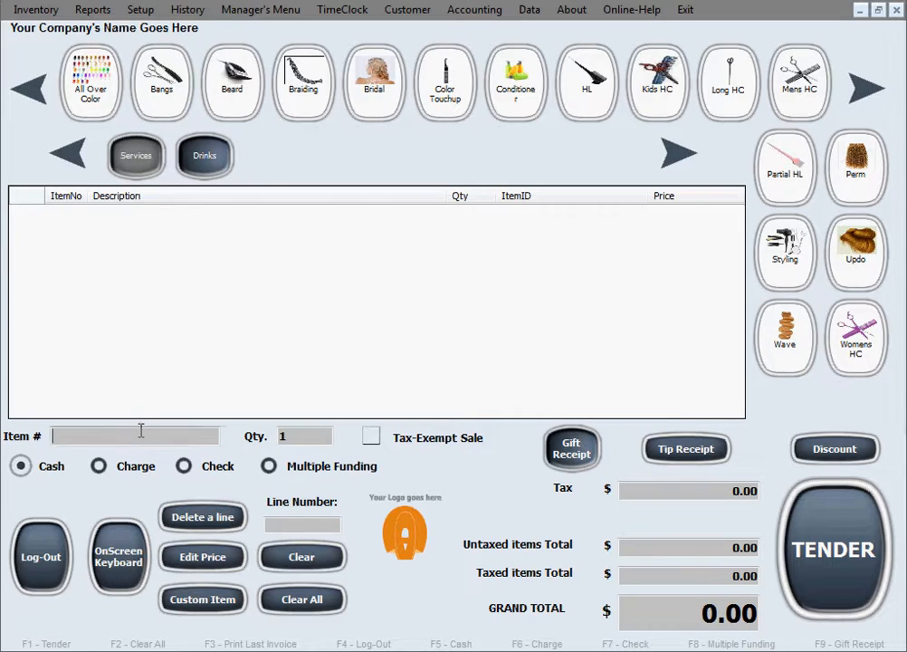
Add item TAN PKG with quantity 200 to the sale and tender the full amount in cash
{"action": "type", "text": "TAN PKG"}
{"action": "left_click", "coordinate": [293, 442]}
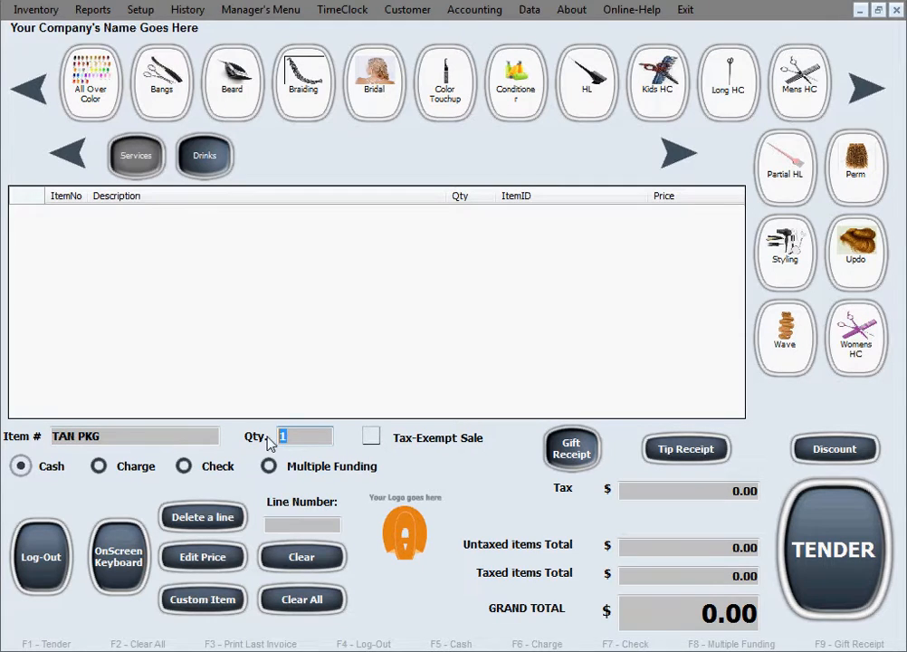
{"action": "type", "text": "200"}
{"action": "key", "text": "Return"}
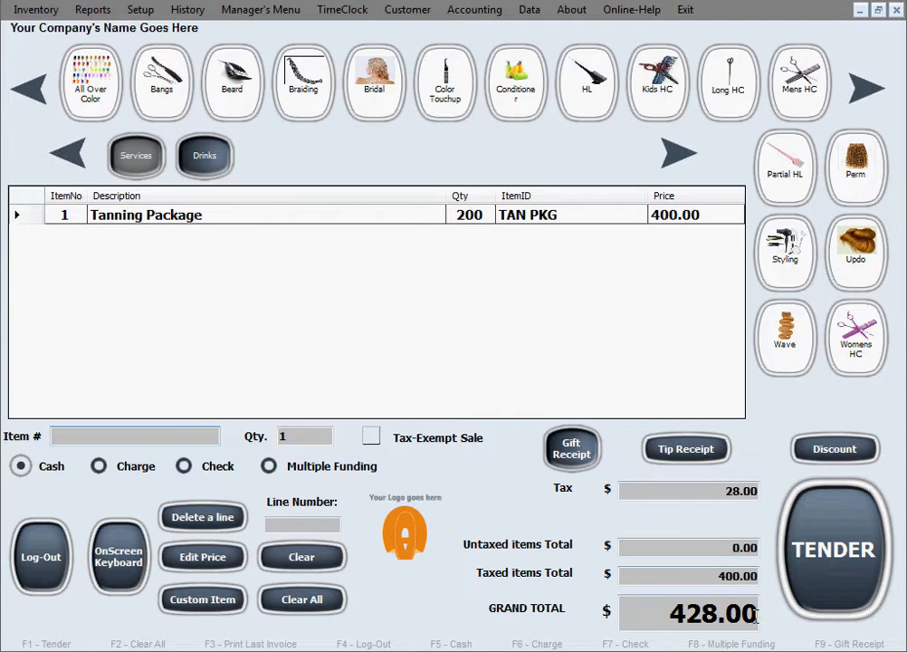
{"action": "left_click", "coordinate": [840, 588]}
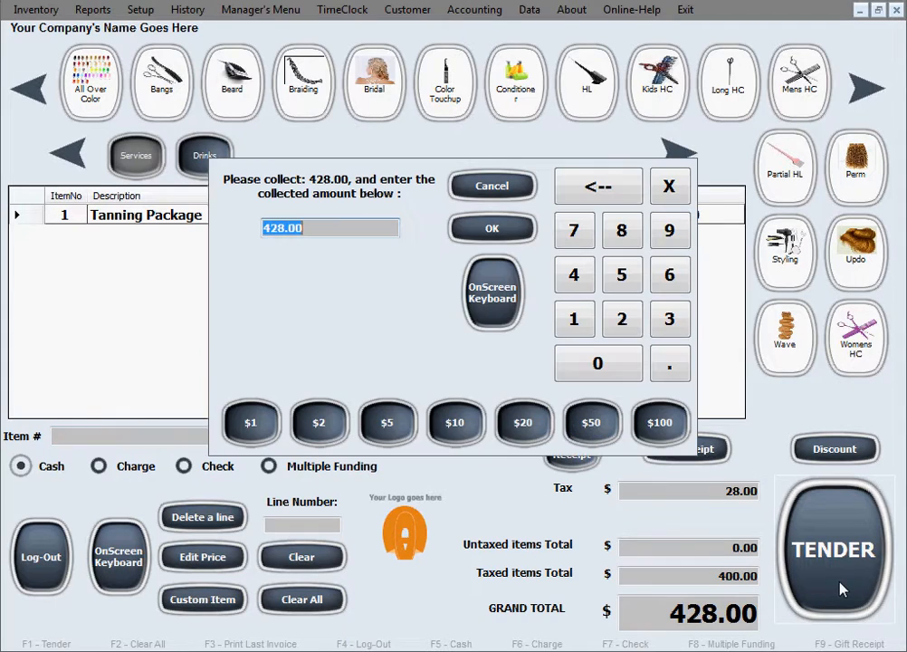
{"action": "left_click", "coordinate": [492, 228]}
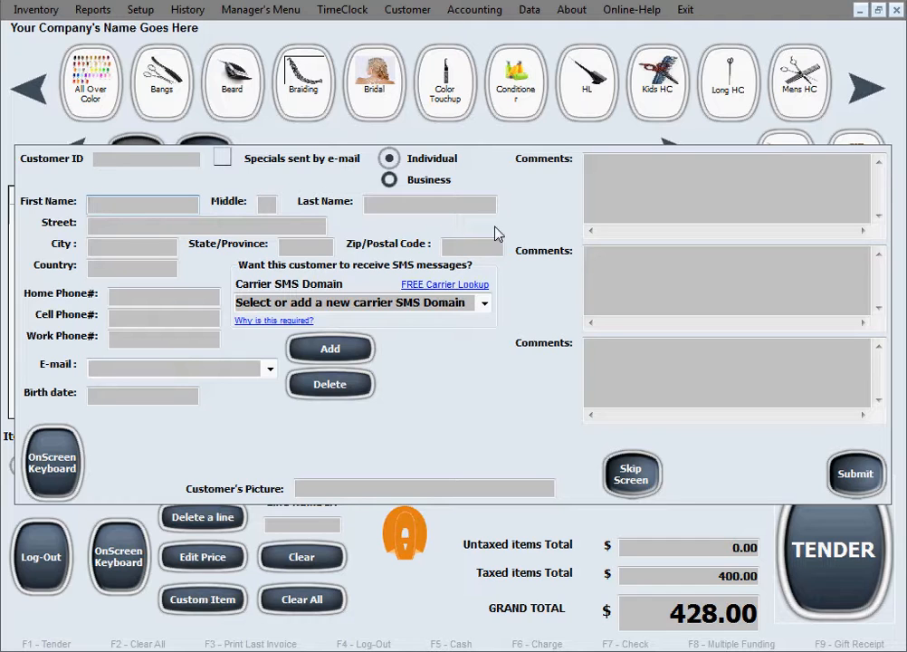
Assign the sale to the existing customer by first and last name, keeping the record without changes, and complete the transaction
{"action": "type", "text": "John"}
{"action": "key", "text": "Tab"}
{"action": "key", "text": "Tab"}
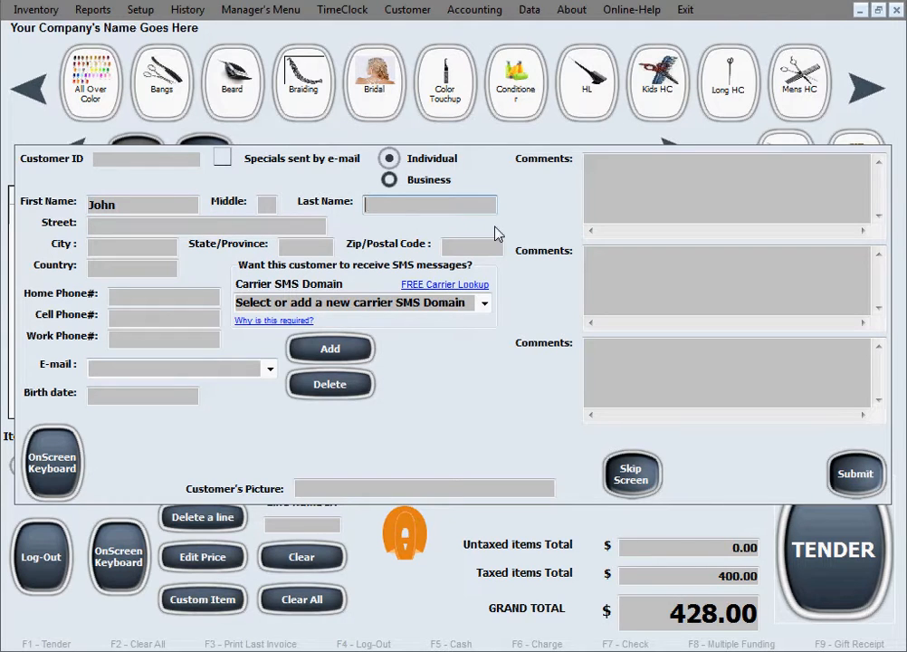
{"action": "type", "text": "Doe"}
{"action": "key", "text": "Tab"}
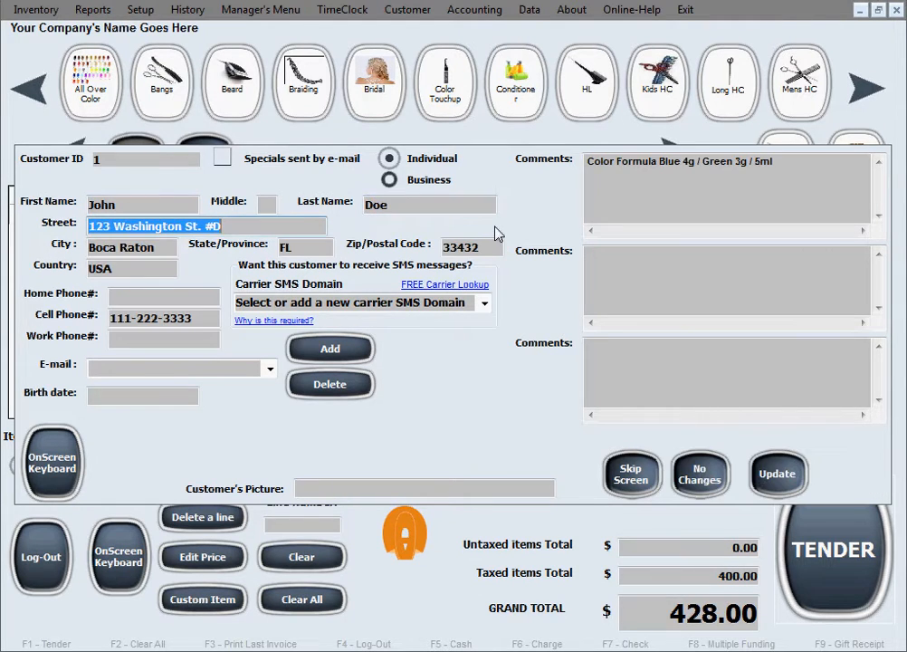
{"action": "left_click", "coordinate": [644, 305]}
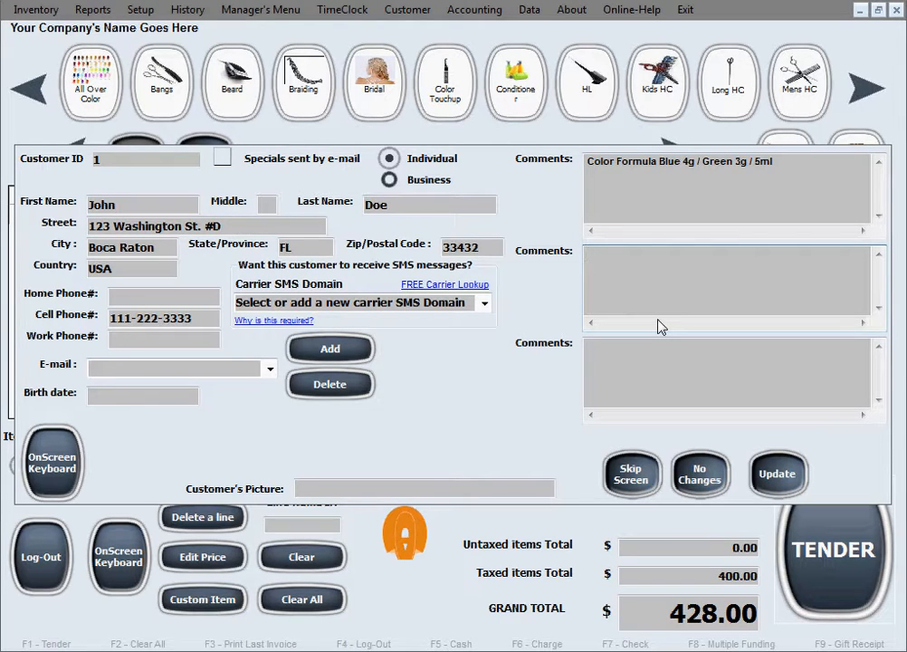
{"action": "left_click", "coordinate": [690, 478]}
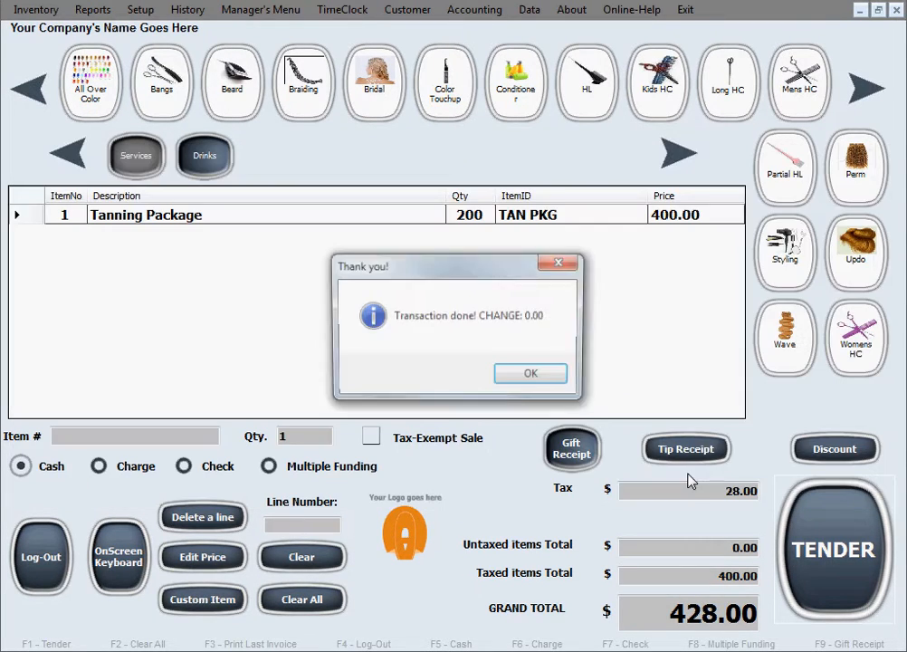
{"action": "left_click", "coordinate": [505, 379]}
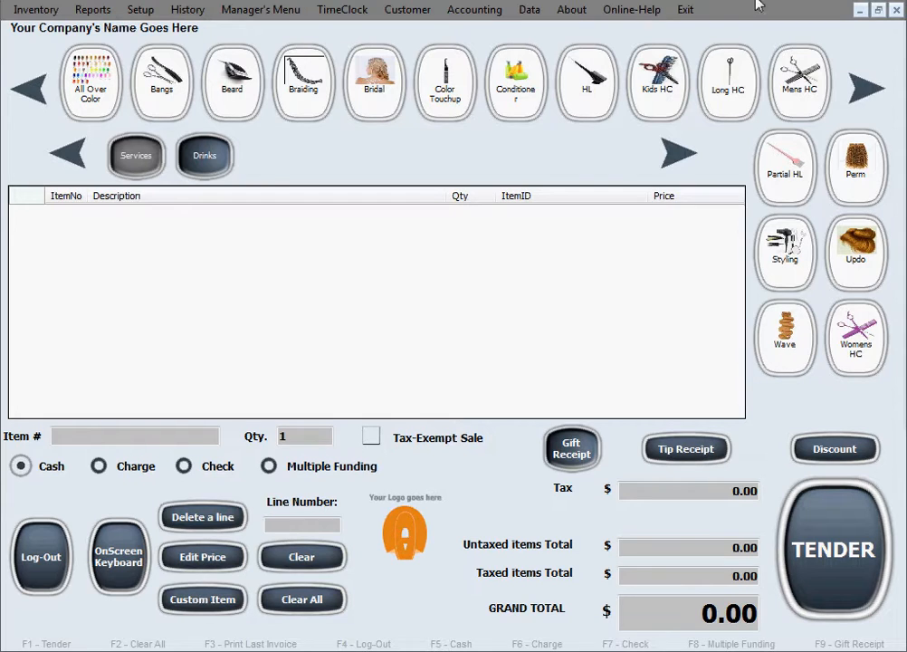
Look up the existing customer by first and last name in the customer records and open their service packages
{"action": "left_click", "coordinate": [409, 11]}
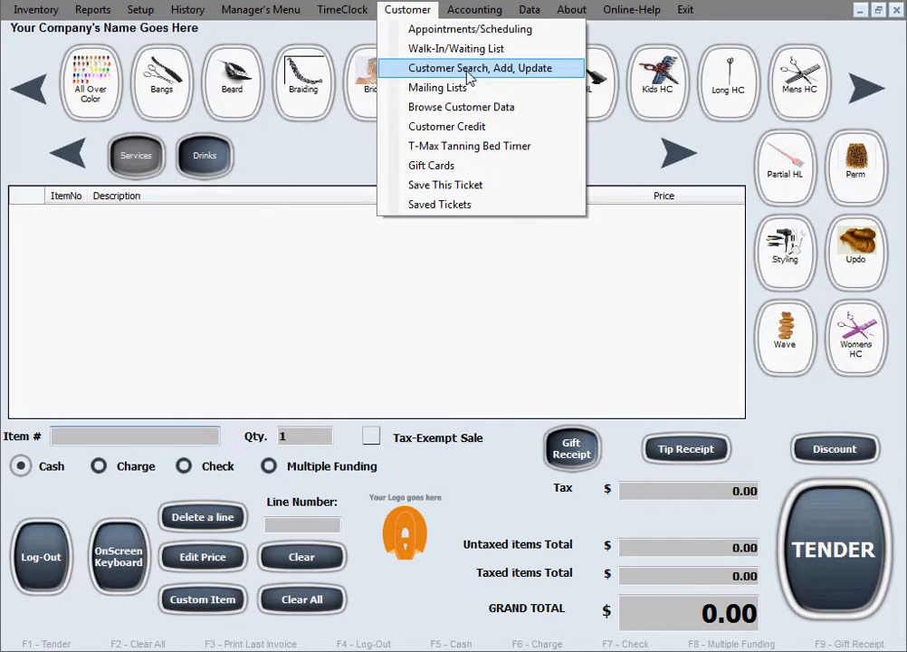
{"action": "left_click", "coordinate": [517, 80]}
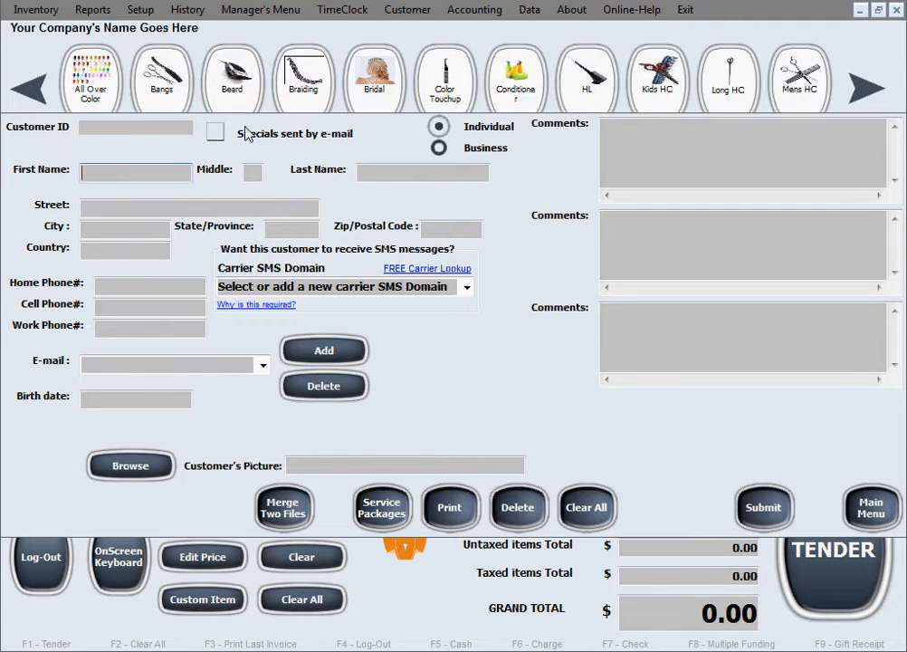
{"action": "left_click", "coordinate": [180, 172]}
{"action": "type", "text": "john"}
{"action": "key", "text": "Tab"}
{"action": "key", "text": "Tab"}
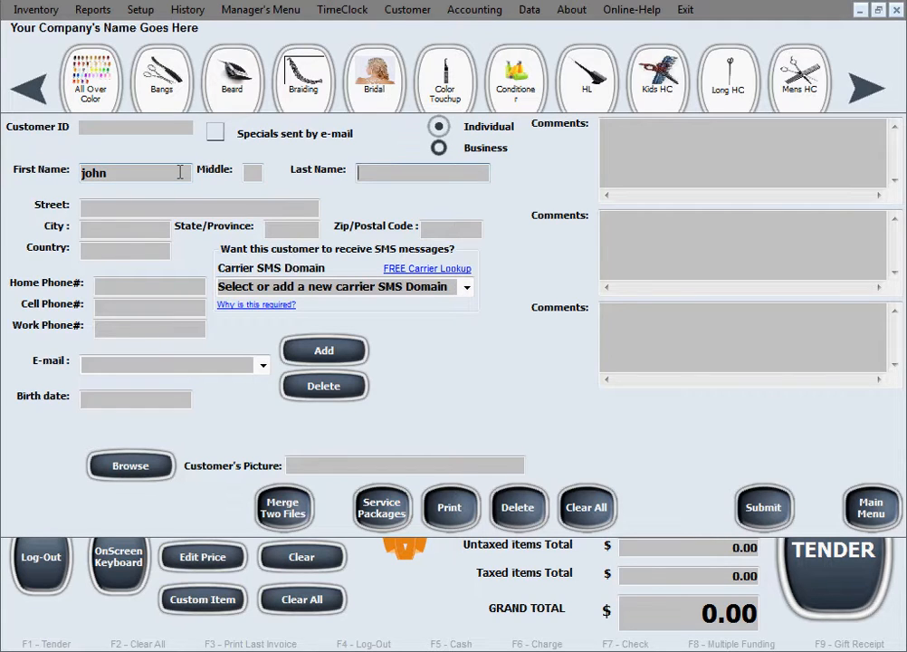
{"action": "type", "text": "di"}
{"action": "key", "text": "BackSpace"}
{"action": "type", "text": "oe"}
{"action": "key", "text": "Tab"}
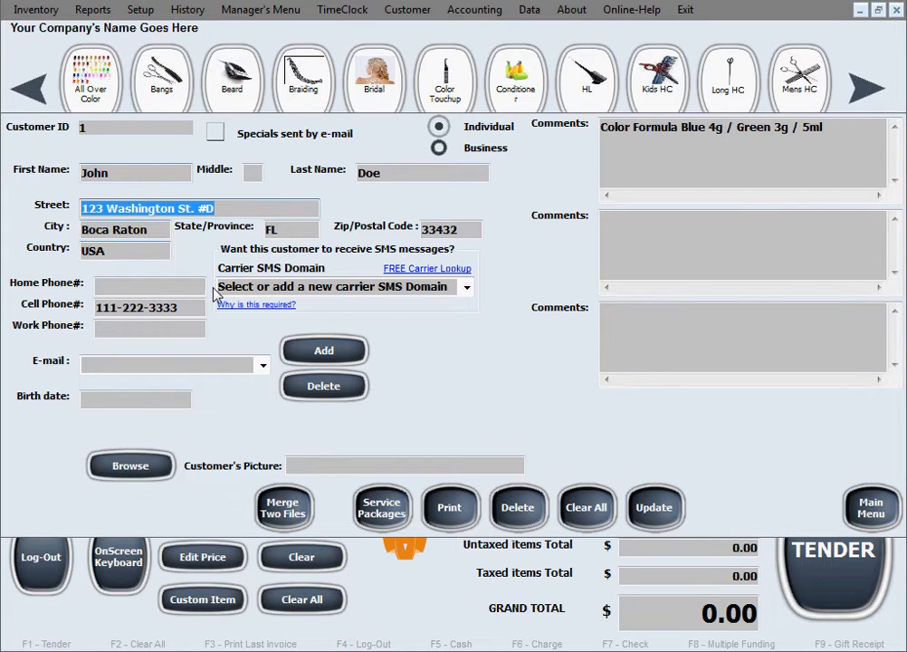
{"action": "left_click", "coordinate": [634, 238]}
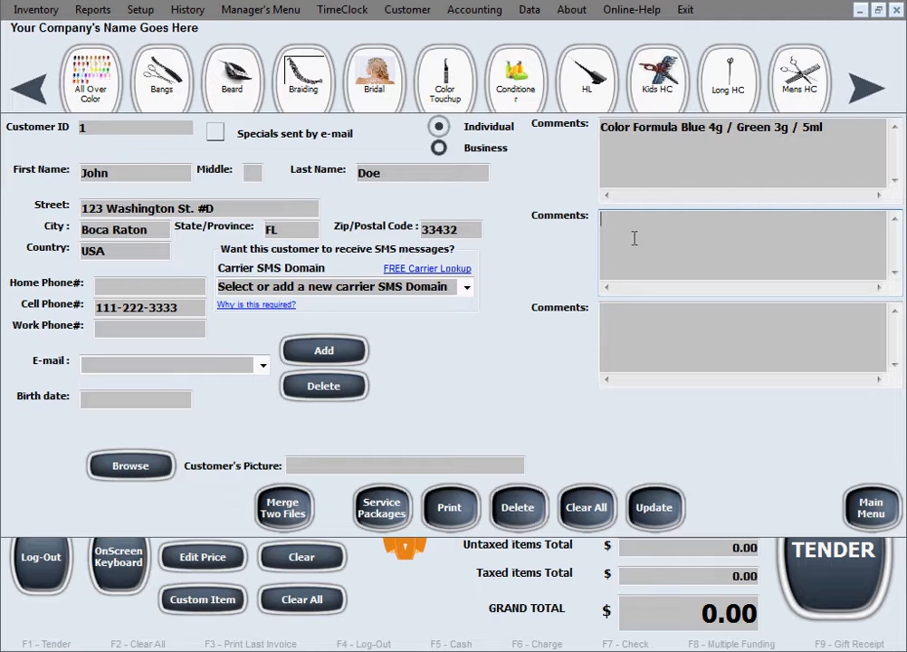
{"action": "left_click", "coordinate": [396, 518]}
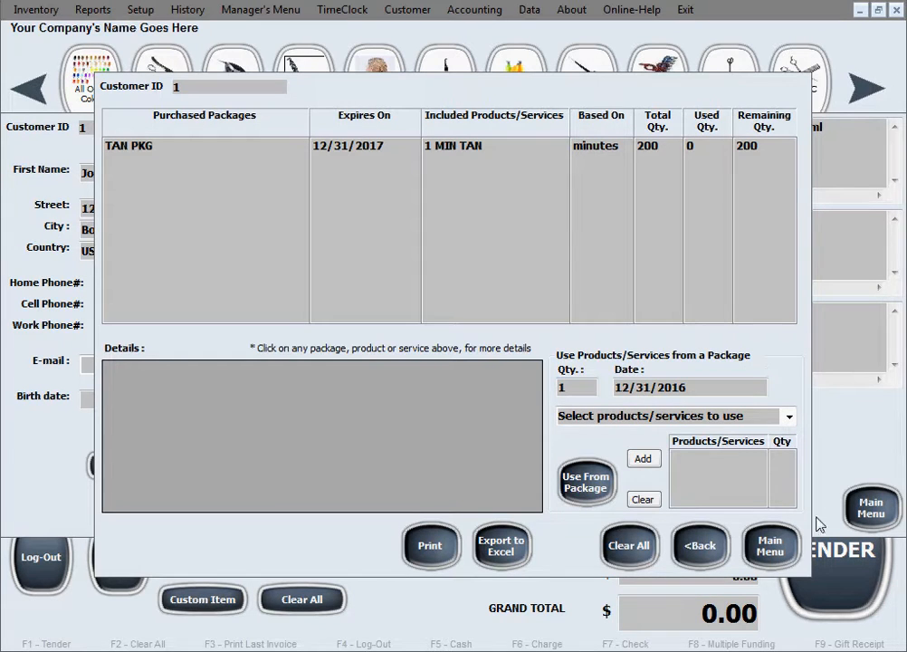
Use 20 units of 1 MIN TAN from the customer's purchased tanning package, sending them to the sales ticket
{"action": "left_click", "coordinate": [590, 387]}
{"action": "type", "text": "20"}
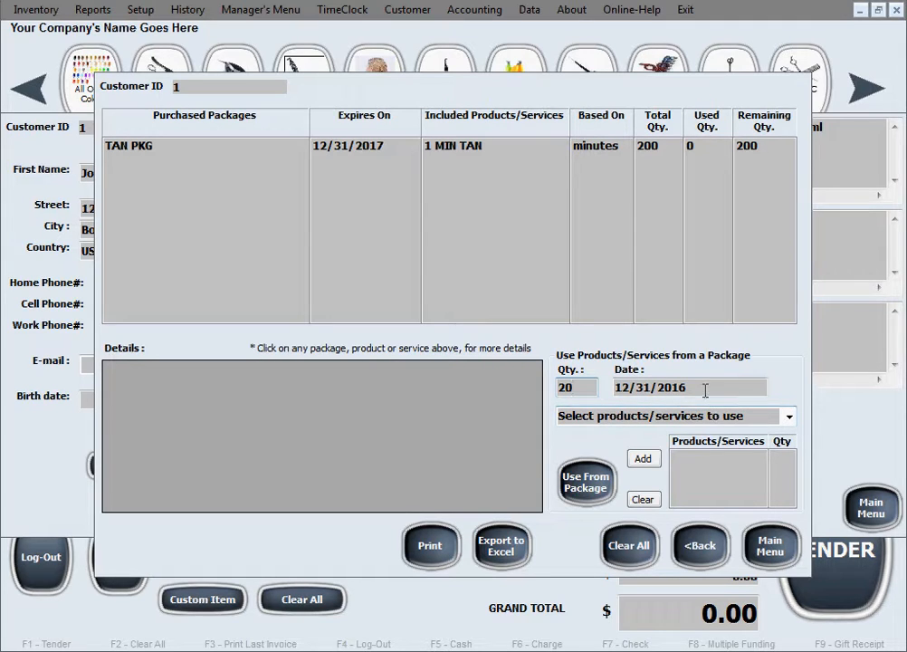
{"action": "left_click", "coordinate": [787, 417]}
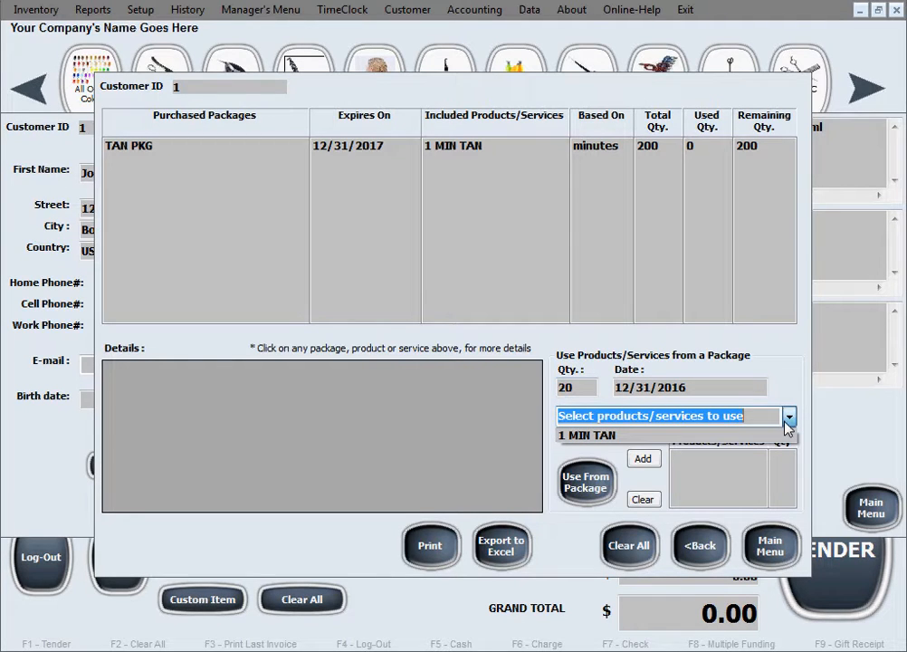
{"action": "left_click", "coordinate": [618, 438]}
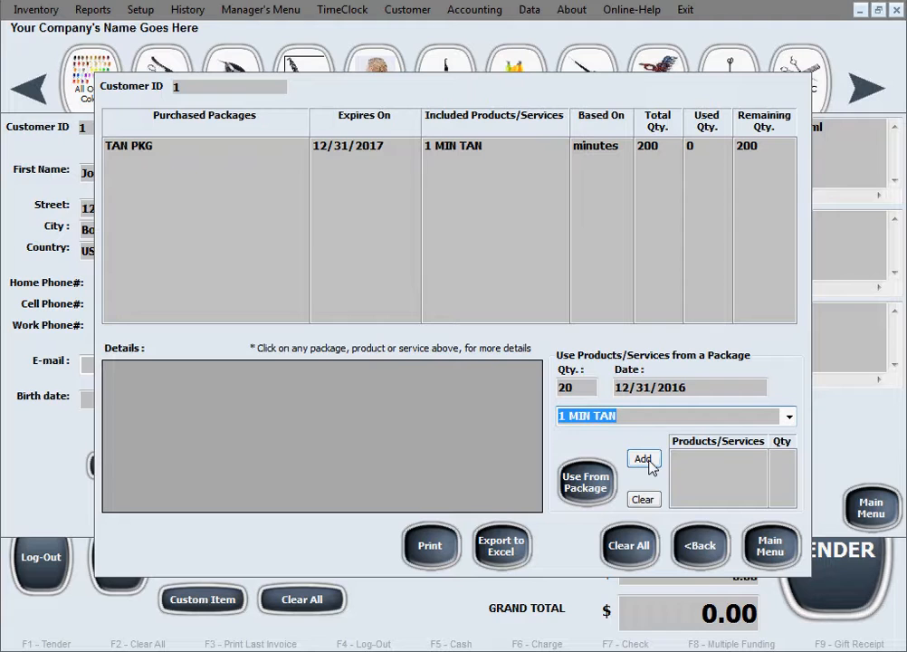
{"action": "left_click", "coordinate": [646, 465]}
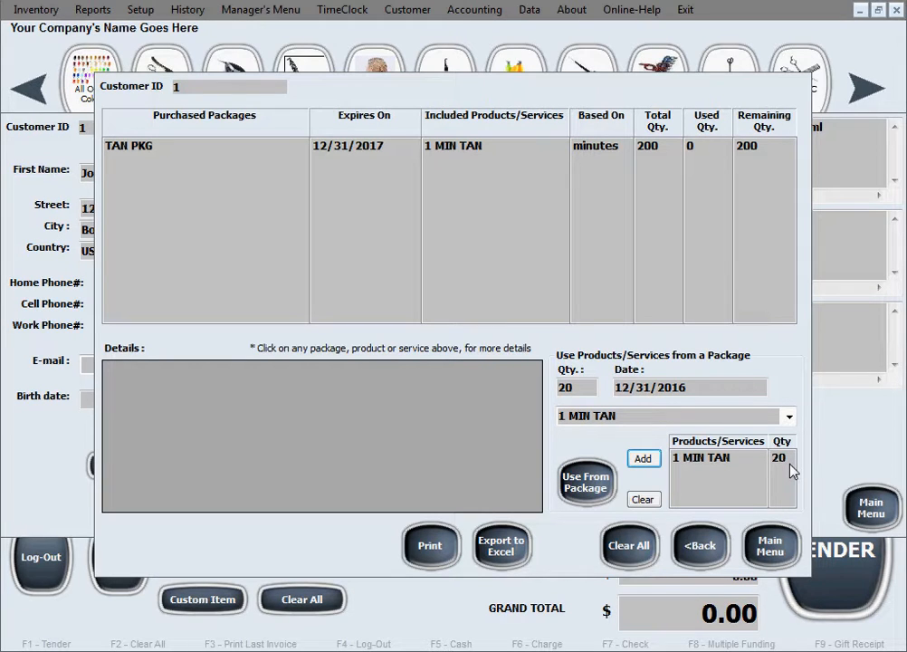
{"action": "left_click", "coordinate": [580, 489]}
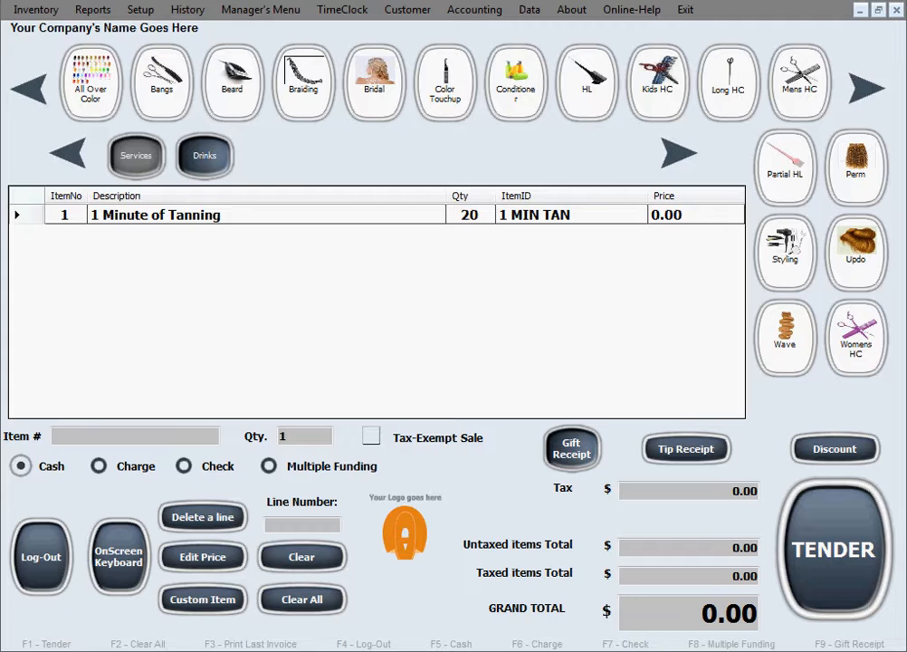
Tender the 1 MIN TAN ticket, keeping the customer record without changes, and complete the transaction
{"action": "left_click", "coordinate": [827, 577]}
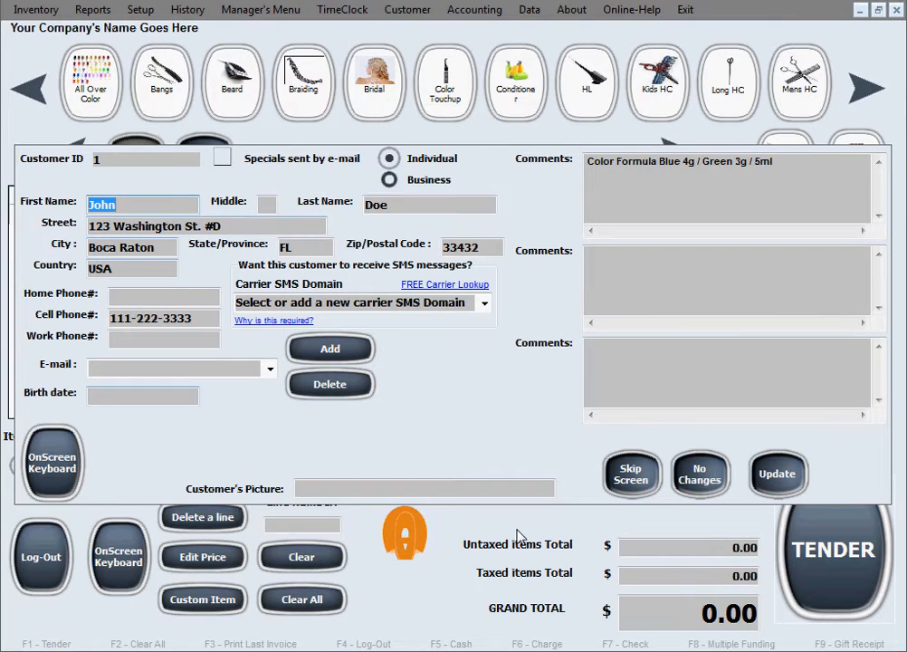
{"action": "left_click", "coordinate": [695, 487]}
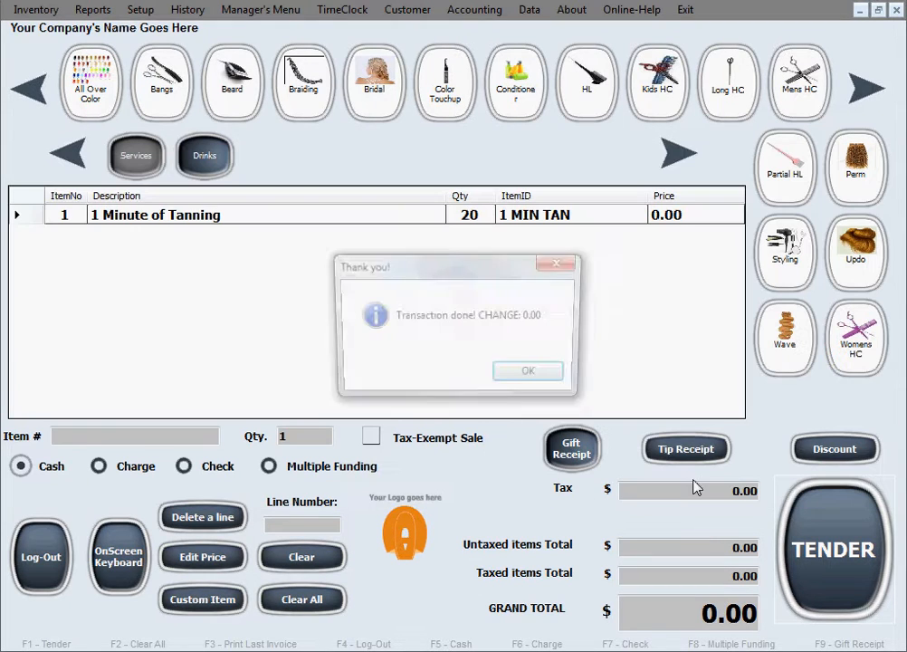
{"action": "left_click", "coordinate": [531, 376]}
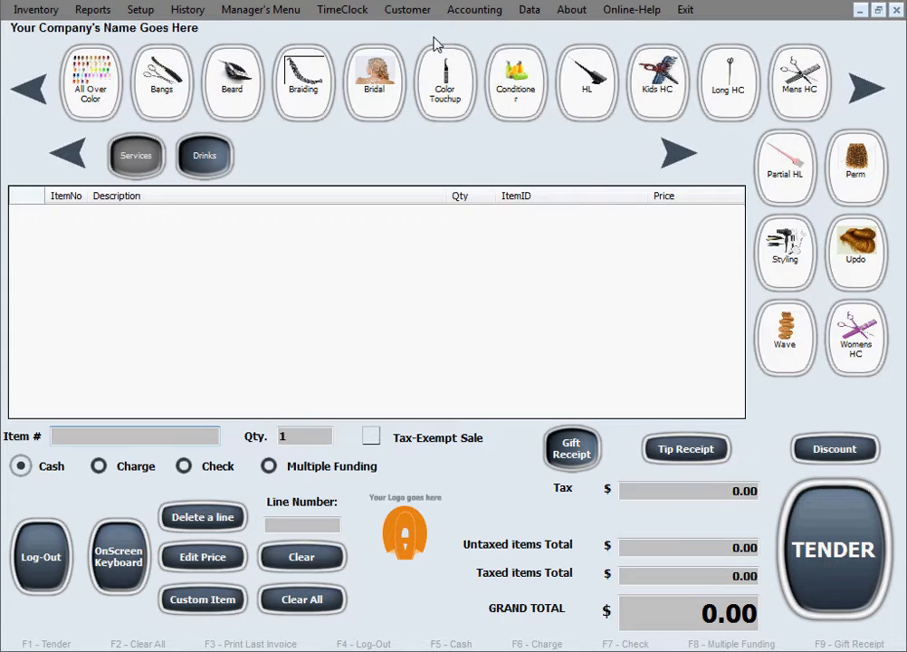
Search for the same customer by first and last name again and reopen their service packages to check the remaining quantity
{"action": "left_click", "coordinate": [405, 11]}
{"action": "left_click", "coordinate": [469, 72]}
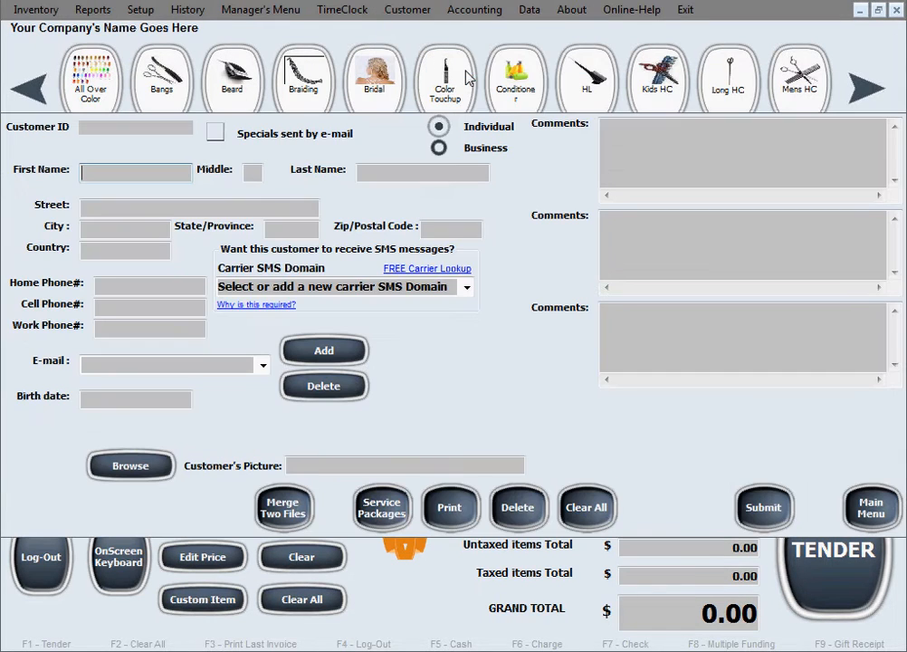
{"action": "type", "text": "john"}
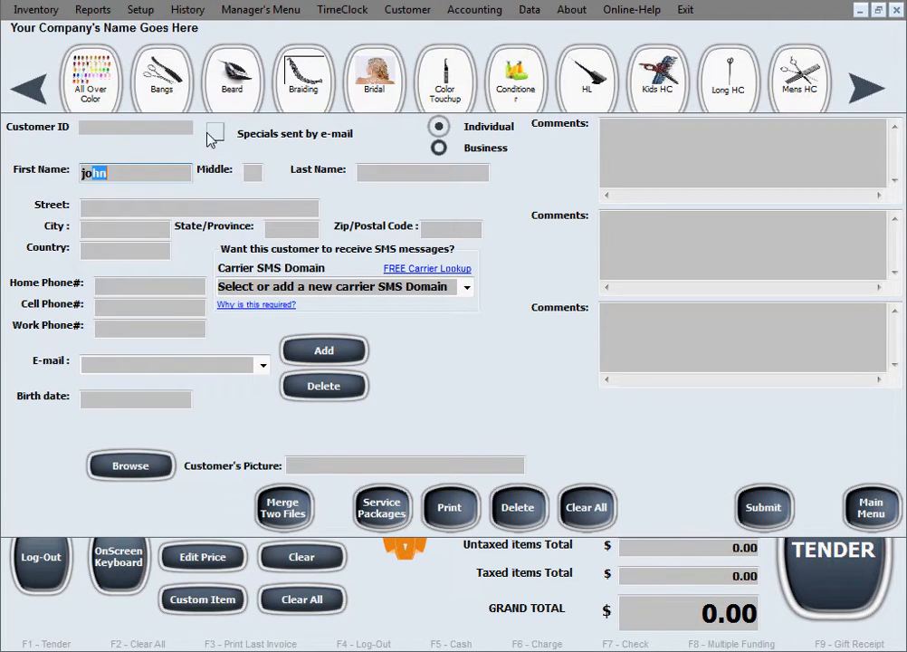
{"action": "key", "text": "Tab"}
{"action": "type", "text": "do"}
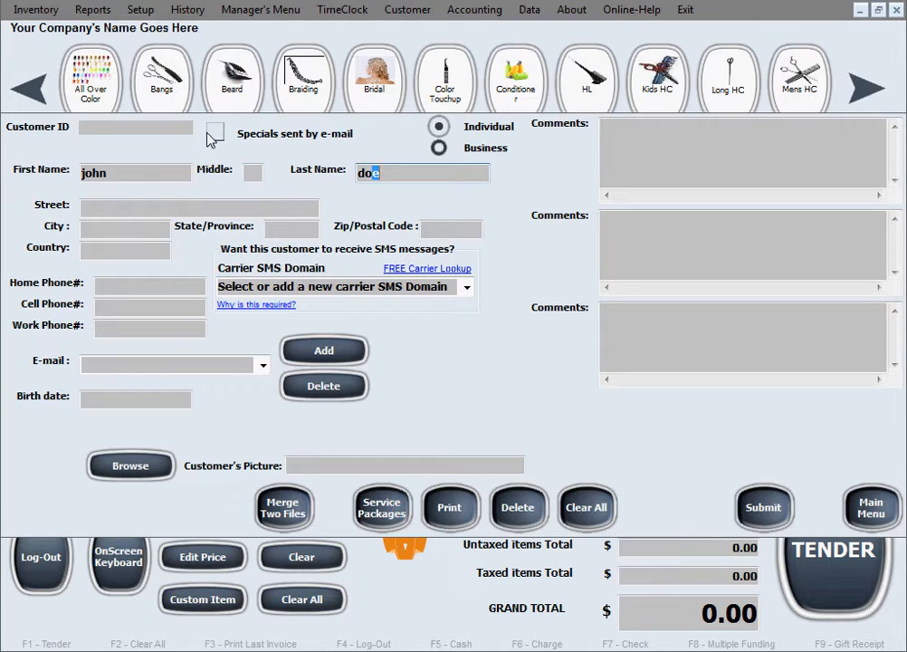
{"action": "key", "text": "Tab"}
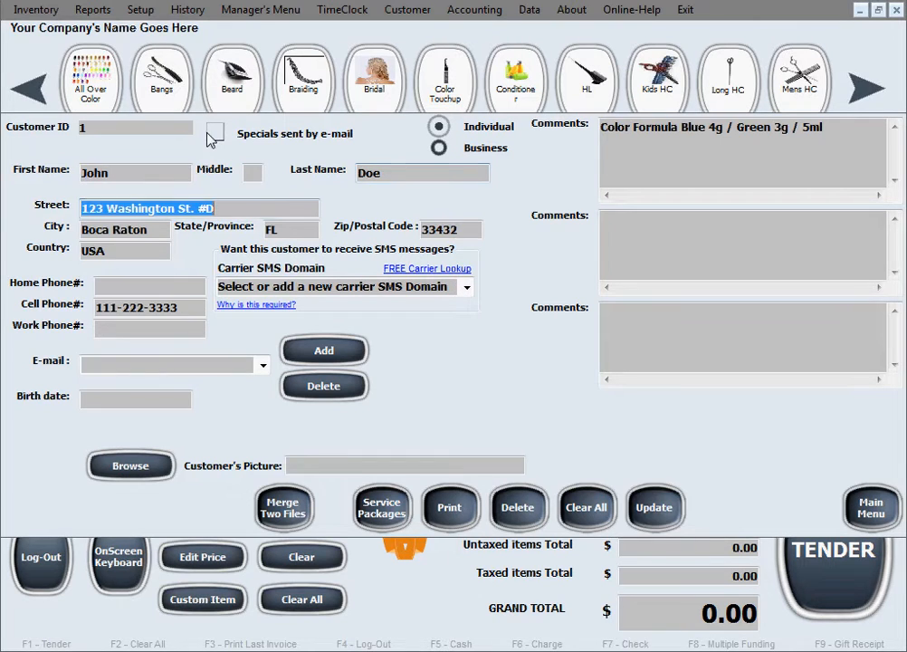
{"action": "left_click", "coordinate": [384, 510]}
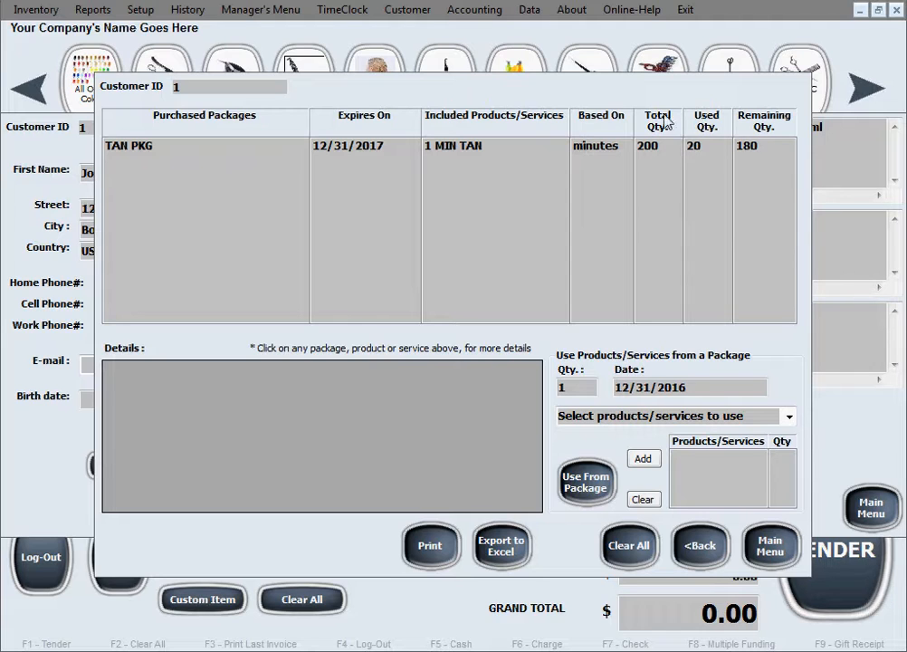
Examine the usage details of the TAN PKG package across all columns and return to the main sales screen
{"action": "left_click", "coordinate": [752, 149]}
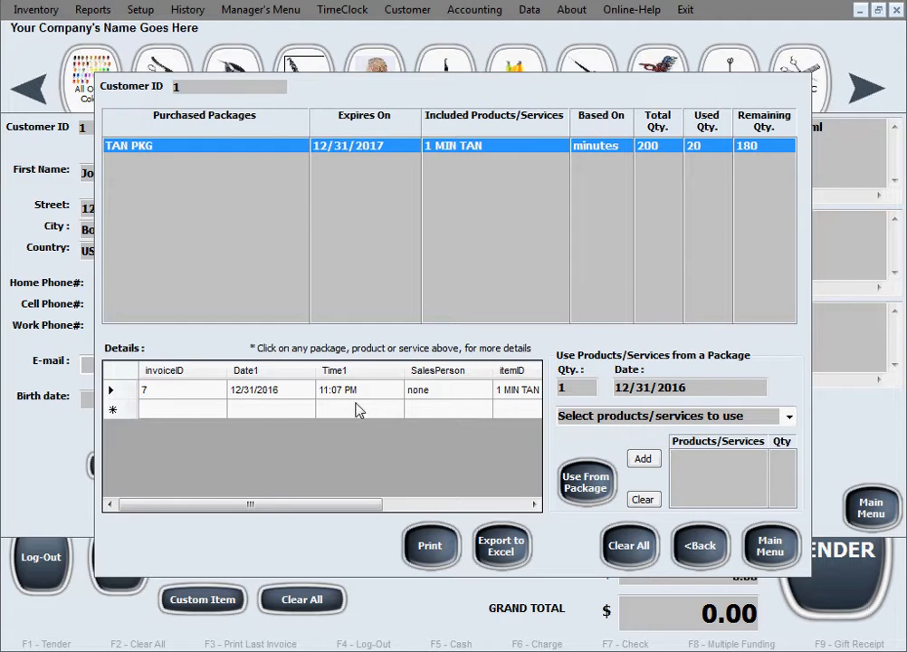
{"action": "left_click_drag", "start_coordinate": [371, 505], "coordinate": [481, 509]}
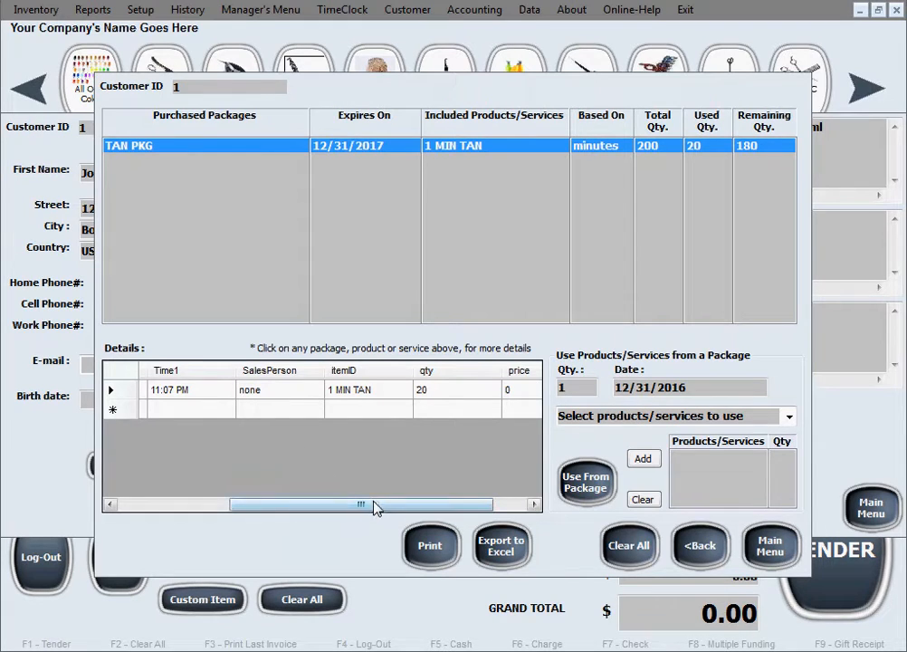
{"action": "left_click_drag", "start_coordinate": [376, 508], "coordinate": [409, 508]}
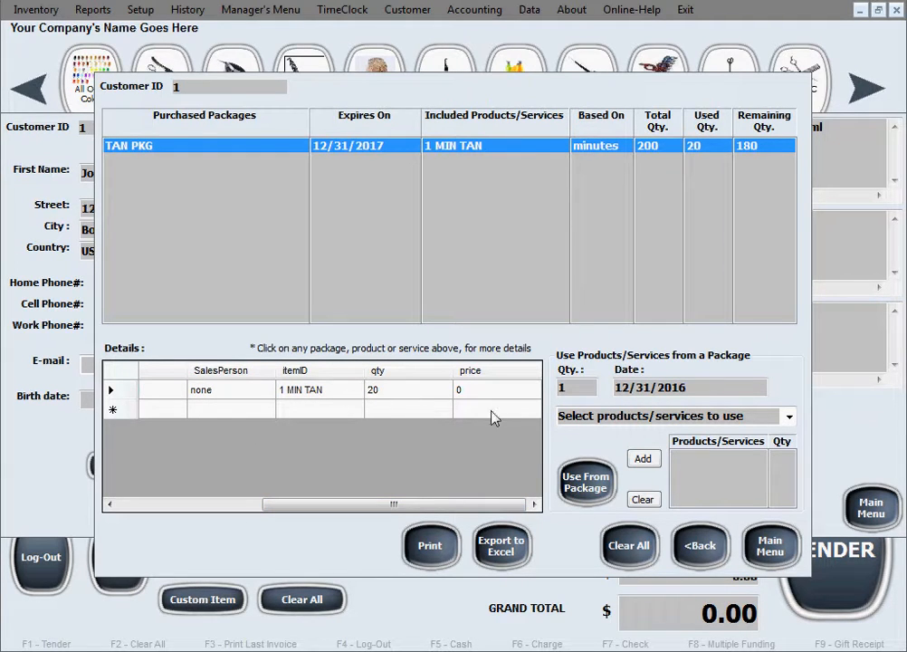
{"action": "left_click_drag", "start_coordinate": [496, 503], "coordinate": [340, 506]}
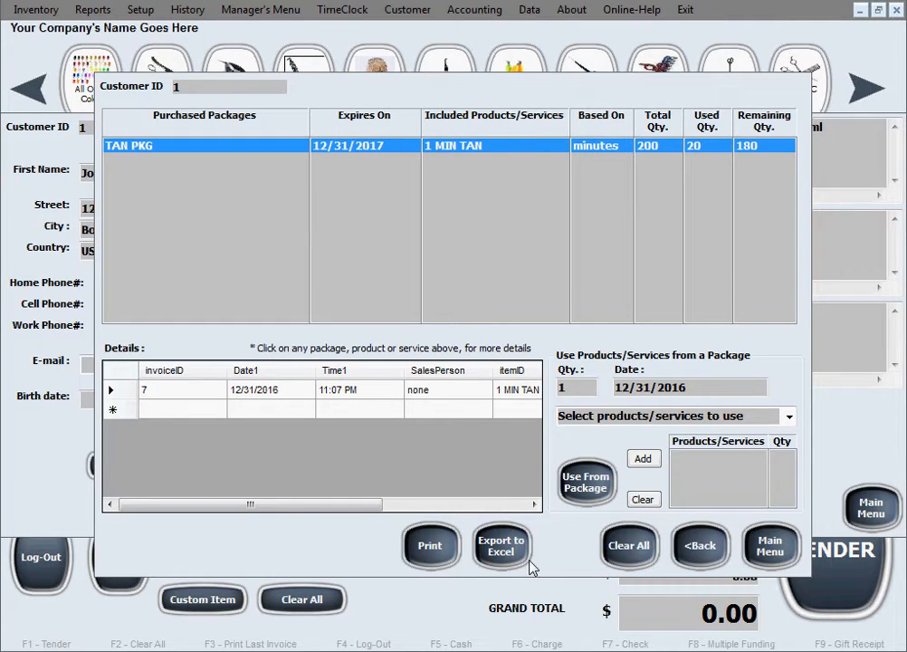
{"action": "left_click", "coordinate": [789, 543]}
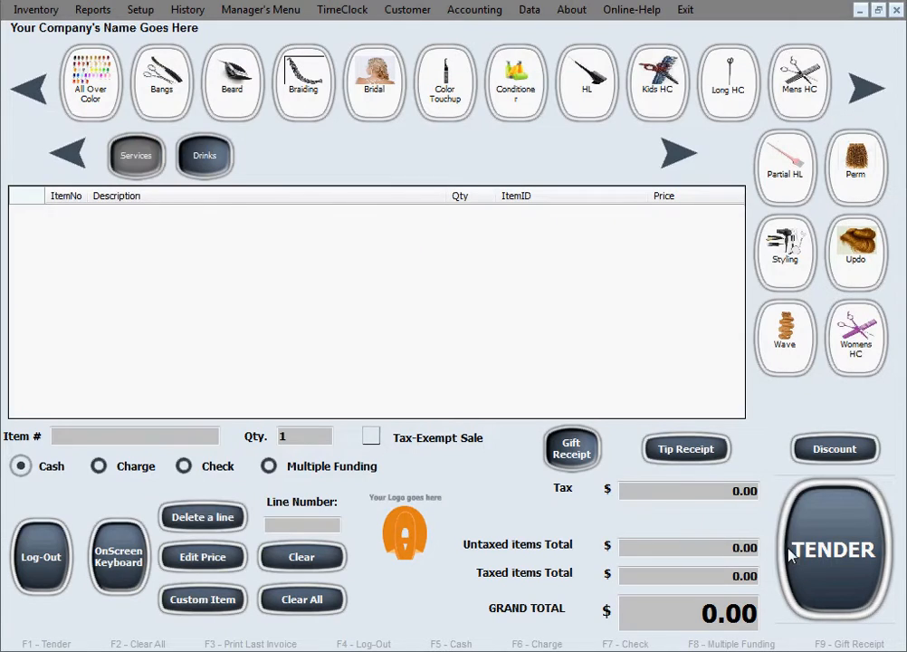